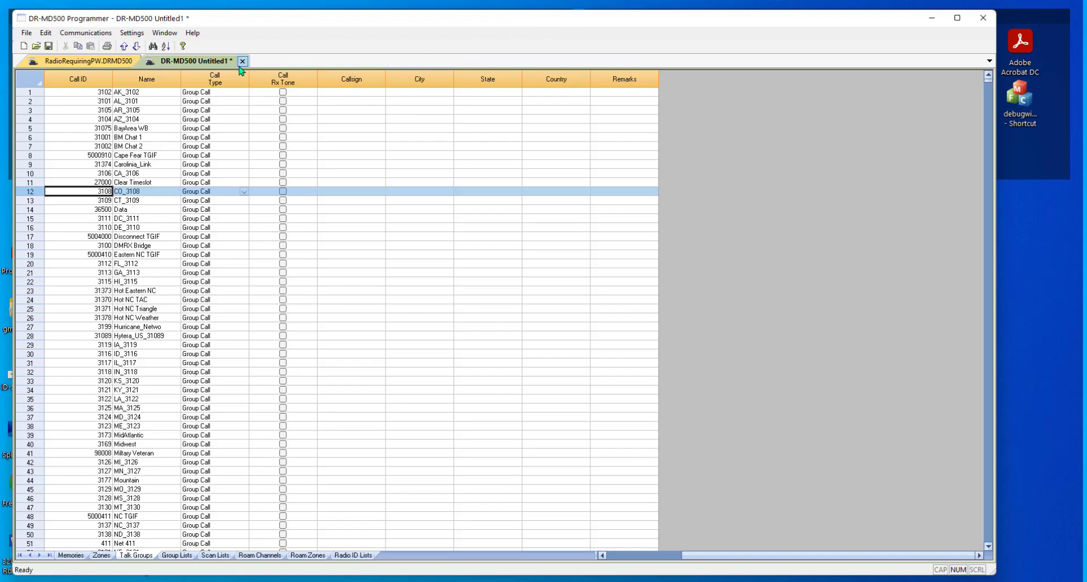
# Step: Close the untitled DR-MD500 file without saving its changes and widen the programmer window
pyautogui.click(241, 61)
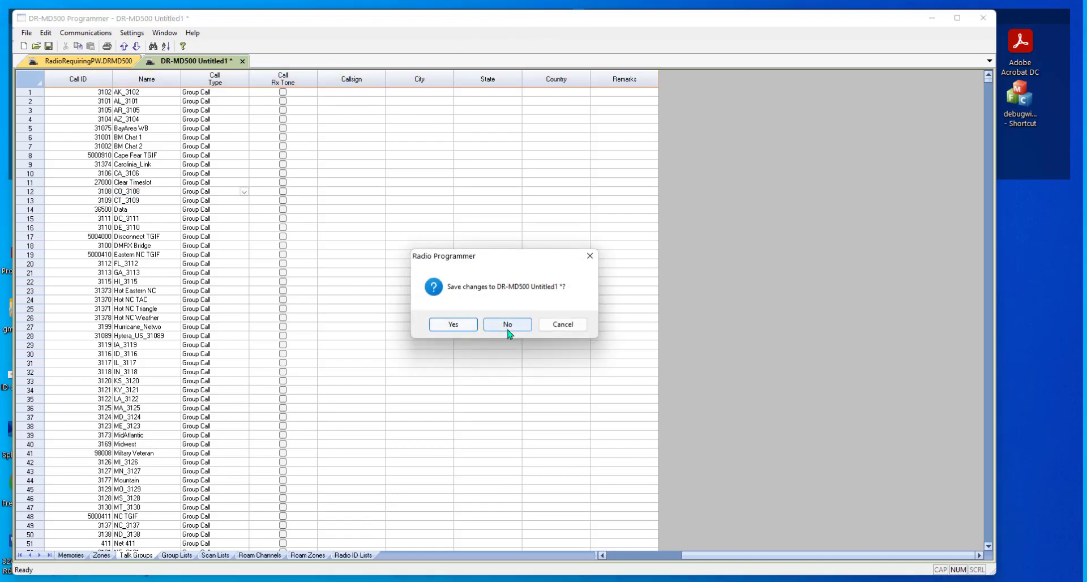
pyautogui.click(507, 324)
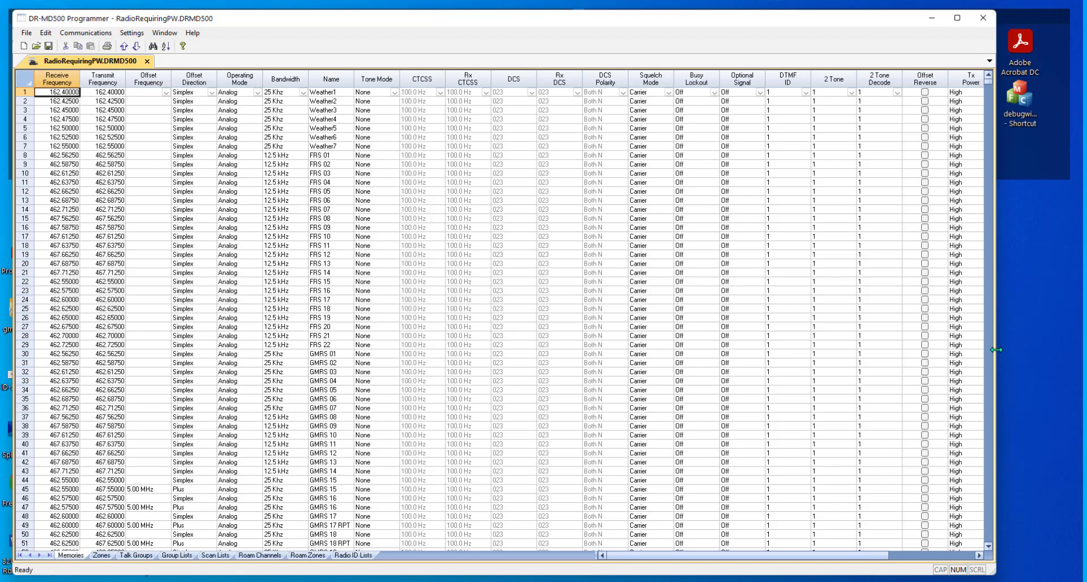
pyautogui.moveTo(996, 346); pyautogui.dragTo(1071, 344)
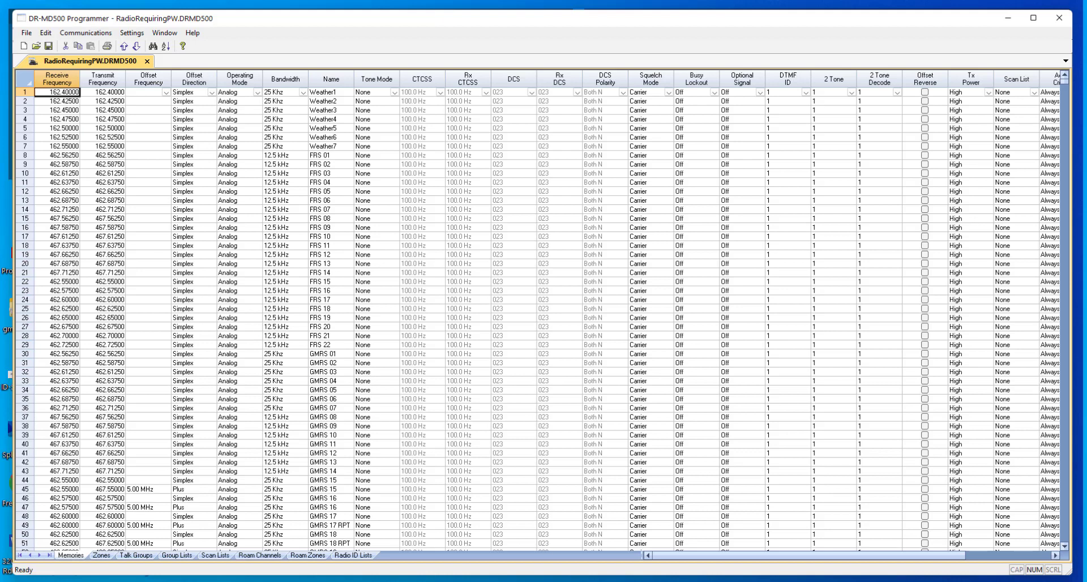
# Step: Switch to the AT-D578 Programmer window showing the Talk Groups list and reposition it over the DR-MD500 window
pyautogui.moveTo(702, 580)
pyautogui.click(702, 538)
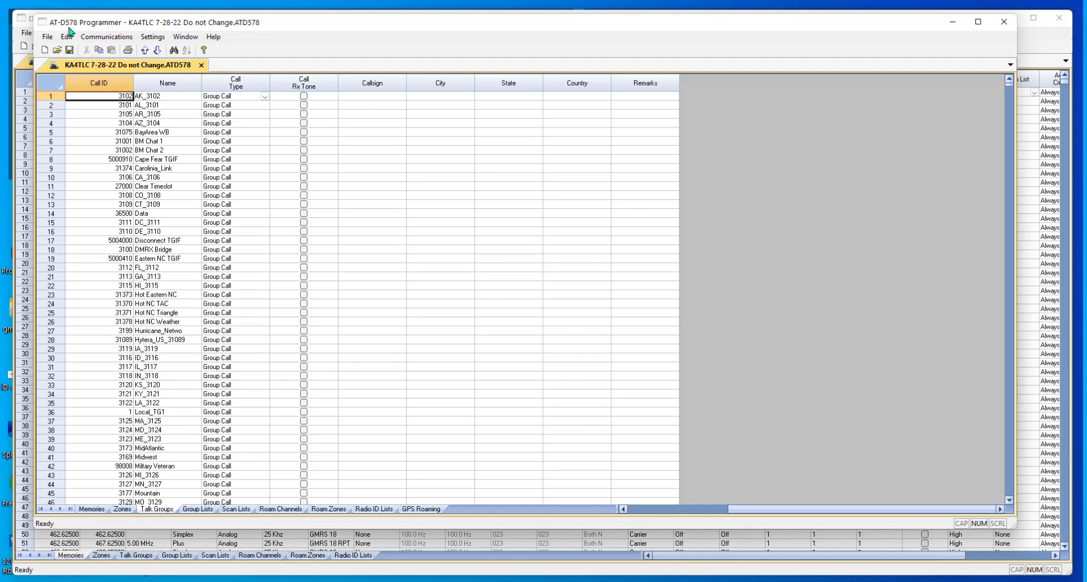
pyautogui.moveTo(427, 29); pyautogui.dragTo(474, 24)
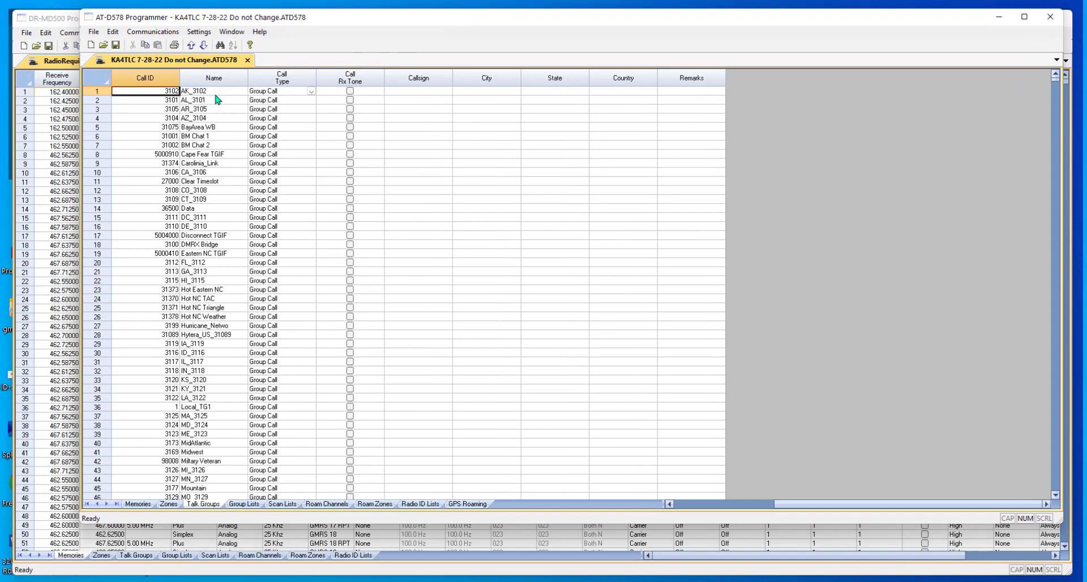
# Step: Examine the names, call IDs and call types throughout the AT-D578 talk group list, from first entry to last
pyautogui.moveTo(213, 90); pyautogui.dragTo(214, 145)
pyautogui.click(228, 235)
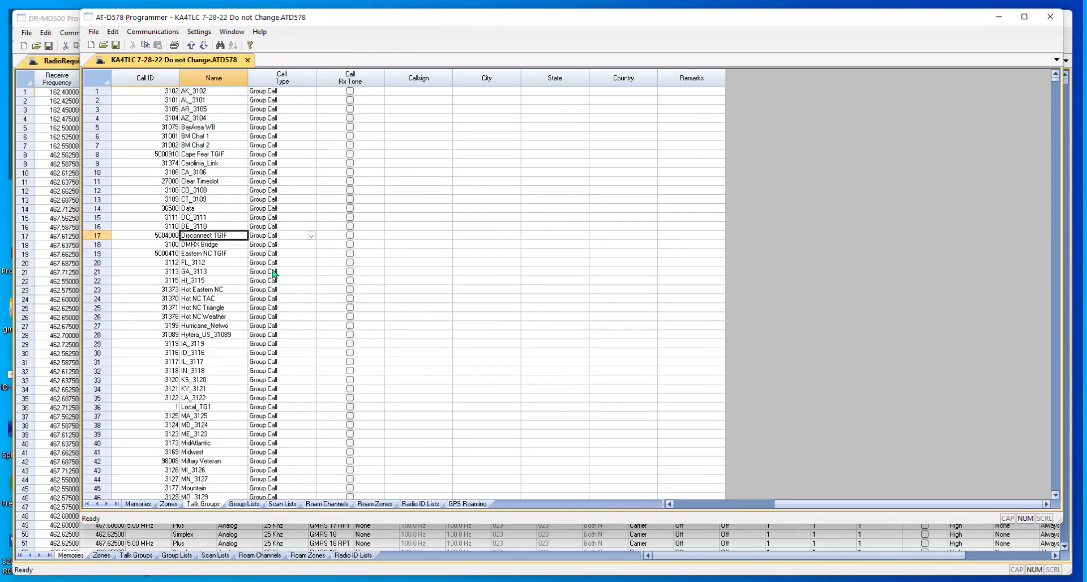
pyautogui.scroll(-3, 274, 274)
pyautogui.scroll(-11, 274, 274)
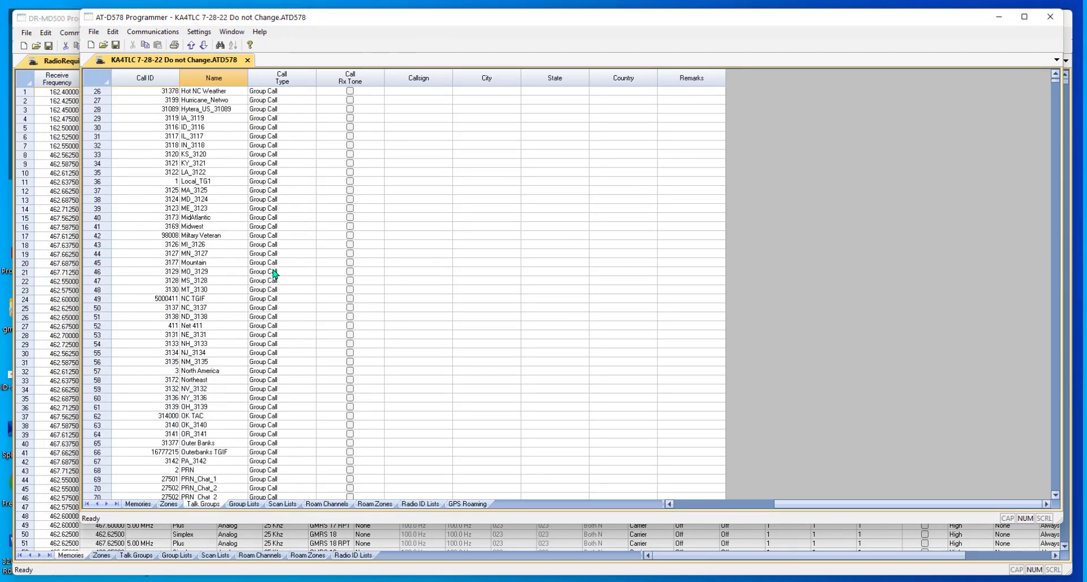
pyautogui.scroll(-9, 274, 274)
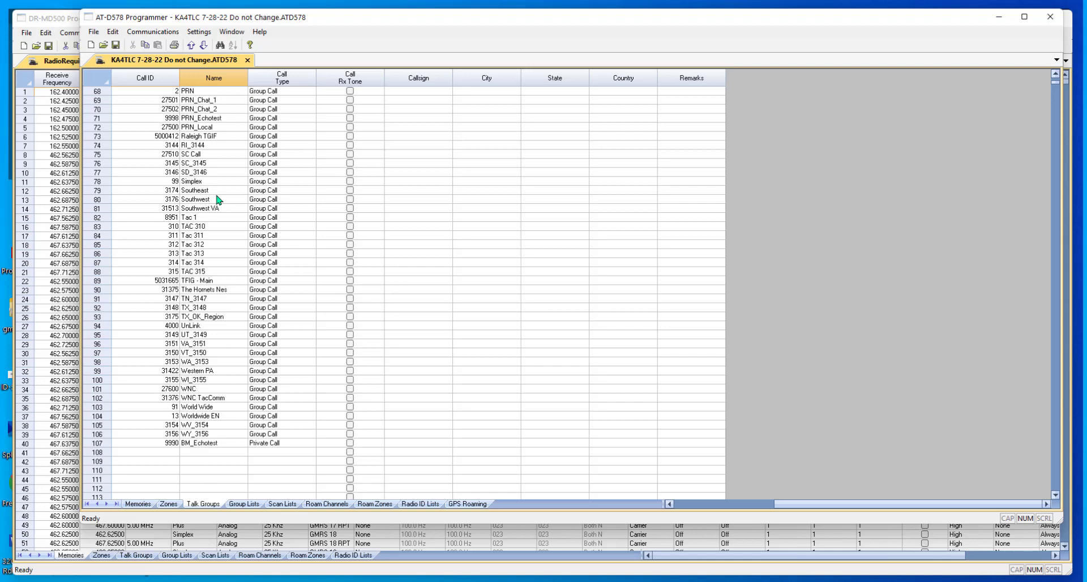
pyautogui.scroll(14, 217, 198)
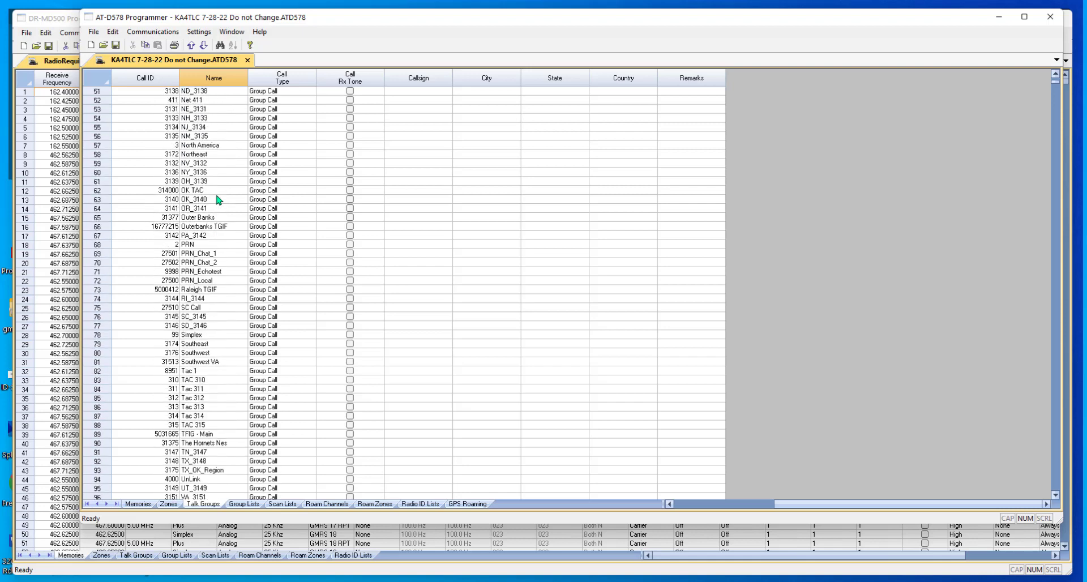
pyautogui.scroll(8, 217, 198)
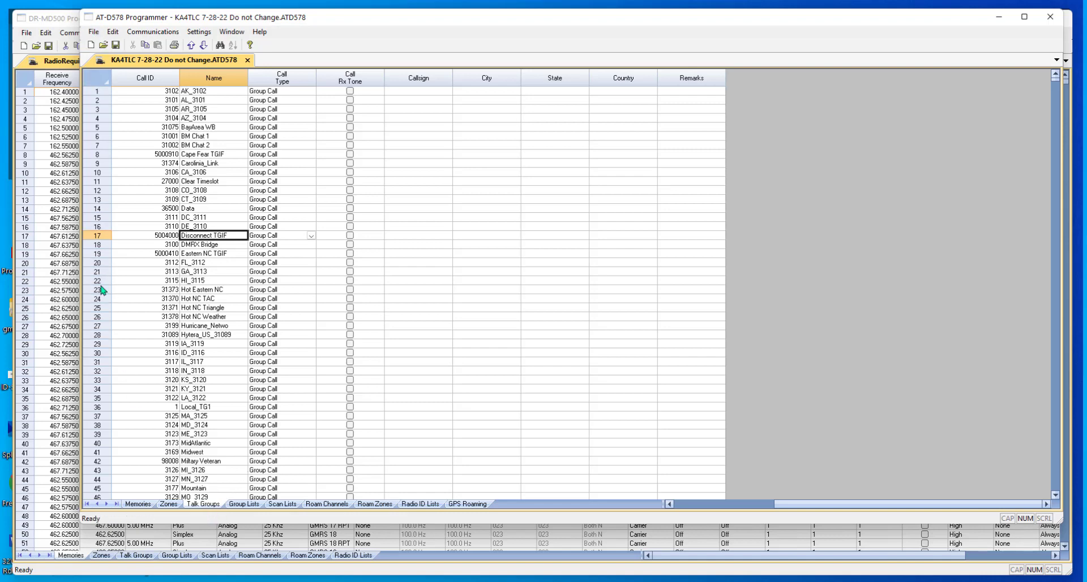
# Step: Set up an export of the talk groups to the AT-D578 Programmer folder in Comma Delimited (*.csv) format
pyautogui.click(94, 33)
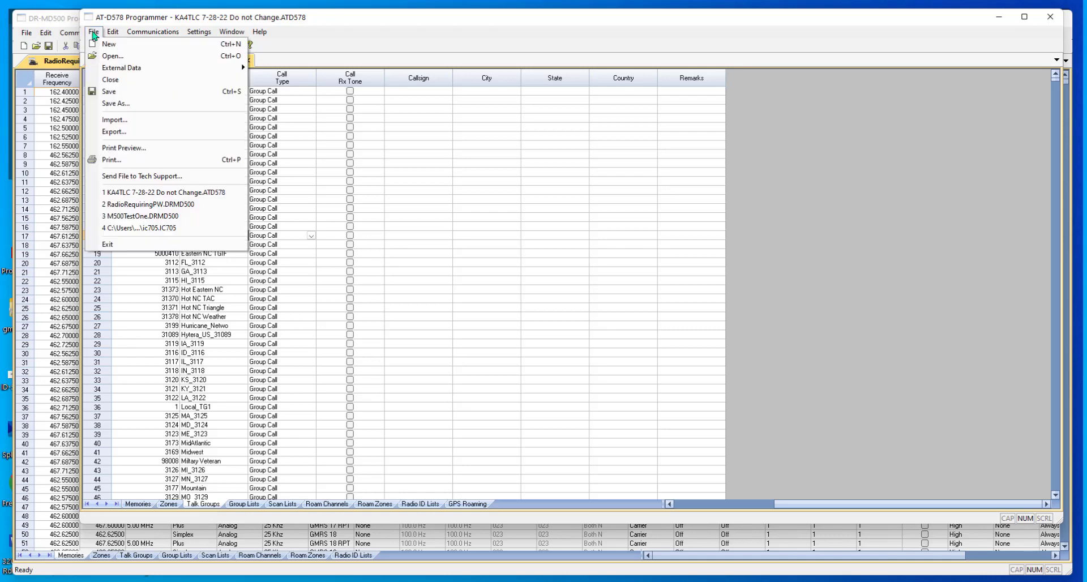
pyautogui.click(106, 132)
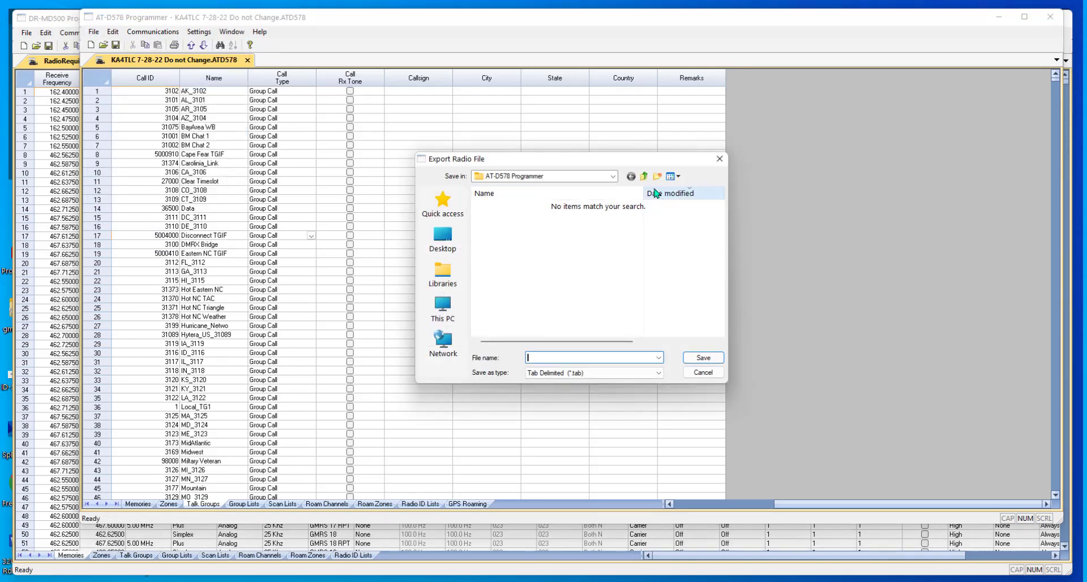
pyautogui.click(612, 176)
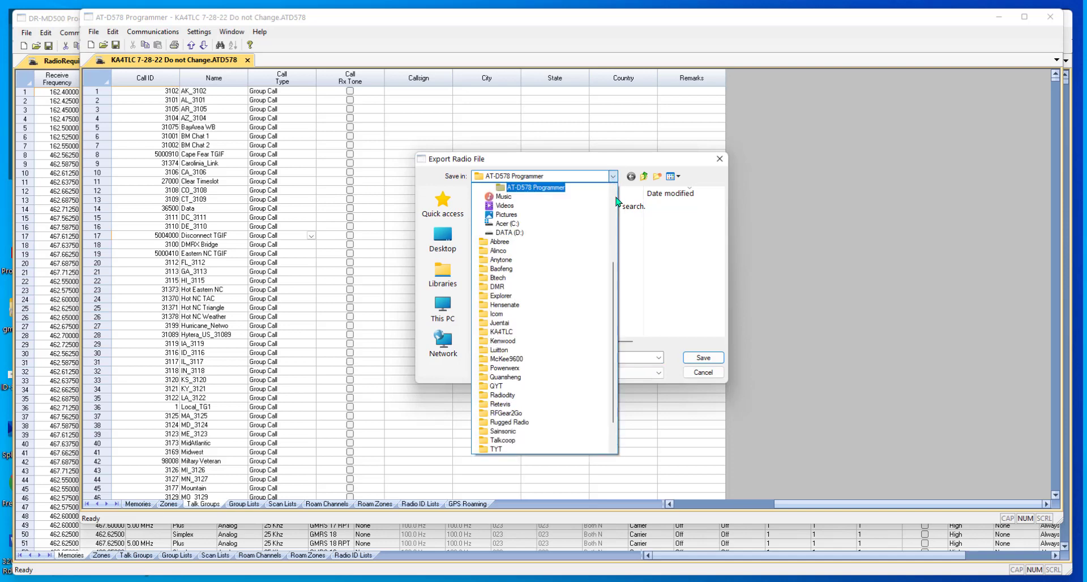
pyautogui.moveTo(612, 277); pyautogui.dragTo(614, 229)
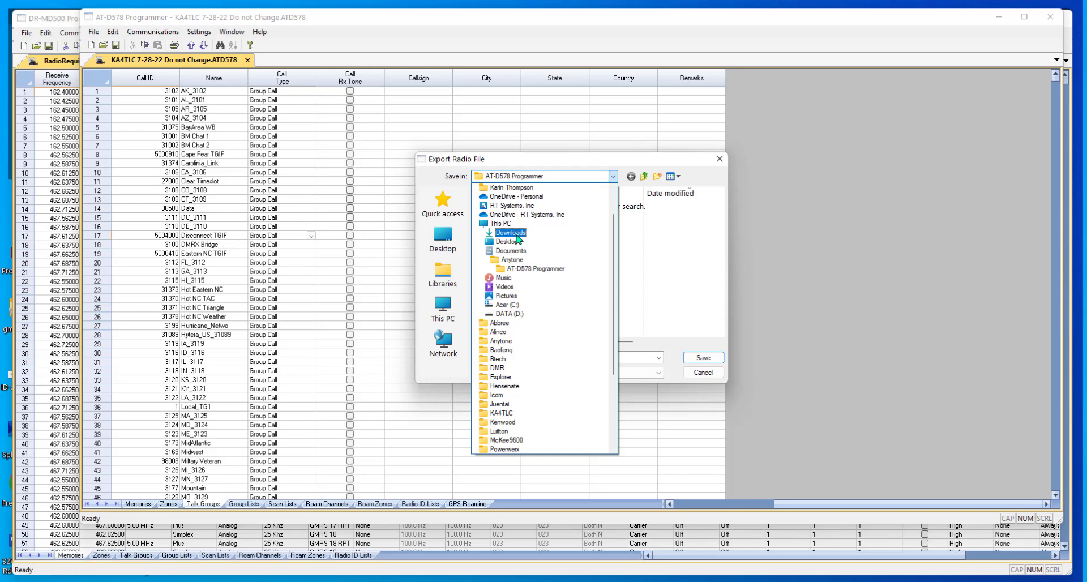
pyautogui.click(531, 269)
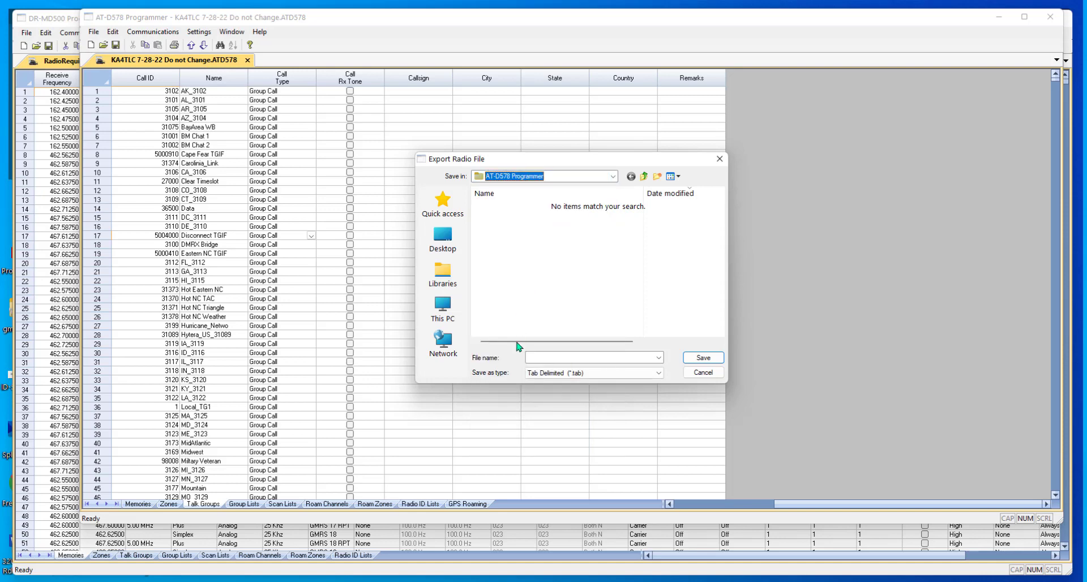
pyautogui.click(658, 374)
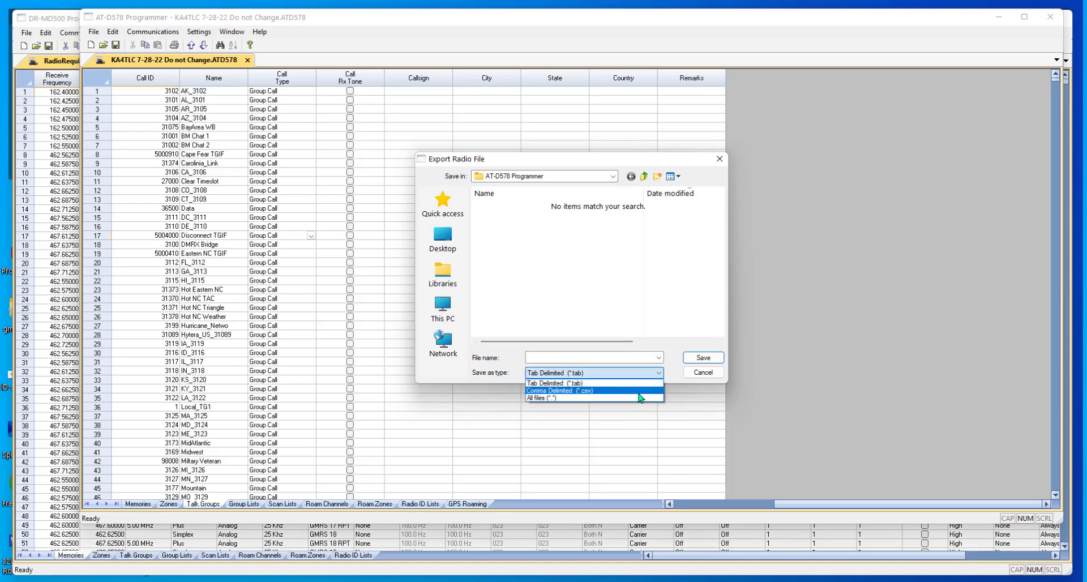
pyautogui.click(639, 392)
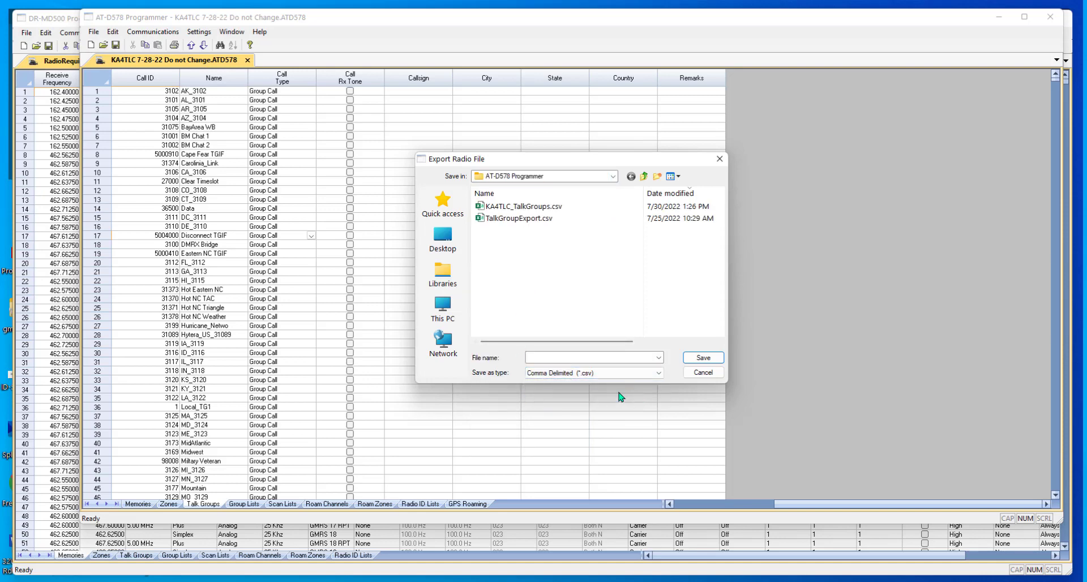
# Step: Name the export file with the owner's first name followed by "_TalkGroups" and save it
pyautogui.click(536, 356)
pyautogui.write('Ri')
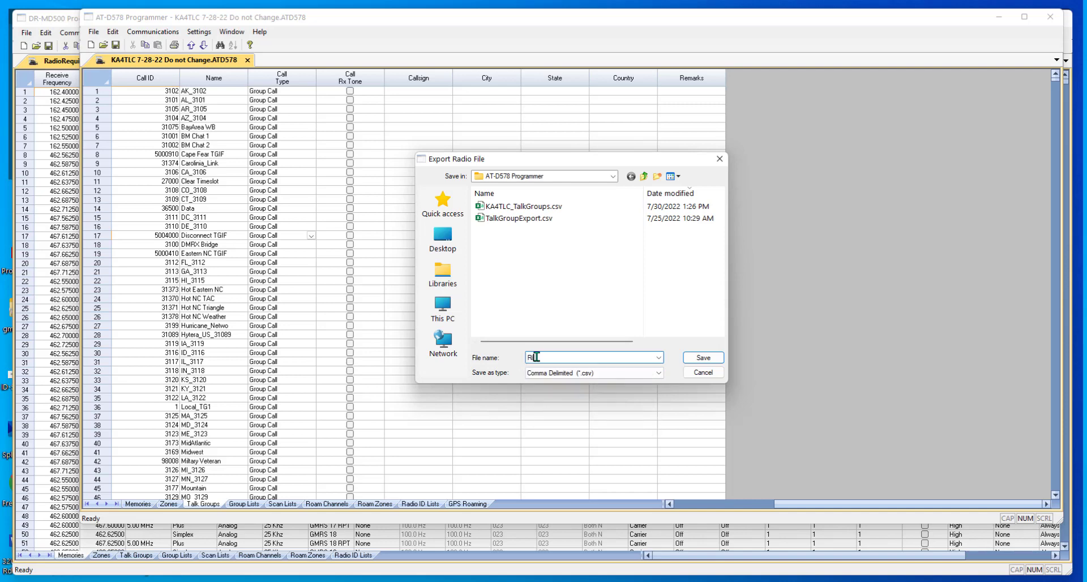
pyautogui.write('-')
pyautogui.write('TalkG')
pyautogui.write('roups')
pyautogui.press('Return')
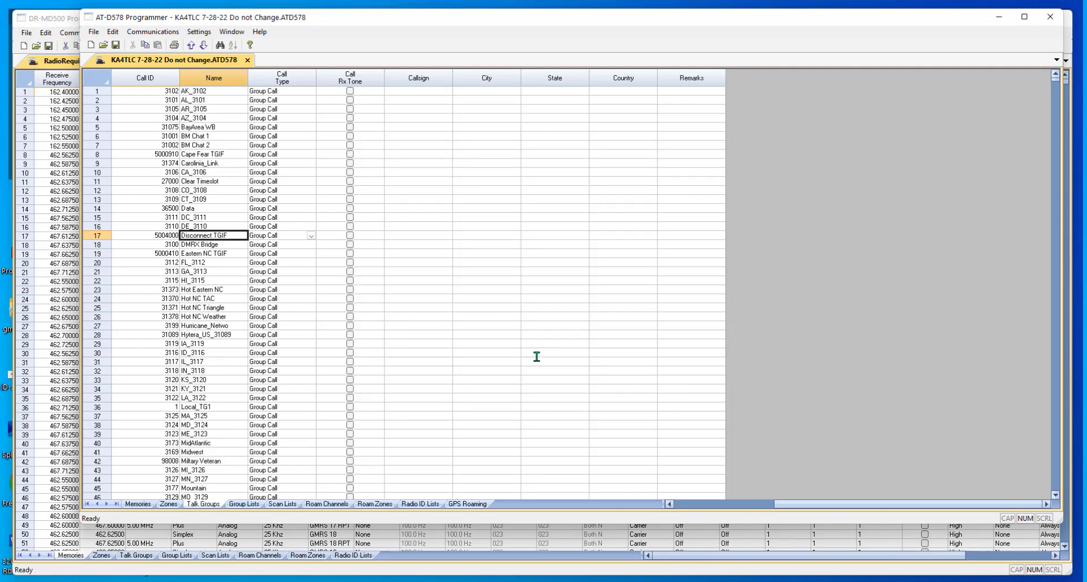
# Step: Return to the DR-MD500 Programmer's Talk Groups list and choose the newly exported talk groups CSV from the AT-D578 Programmer folder for import
pyautogui.click(997, 20)
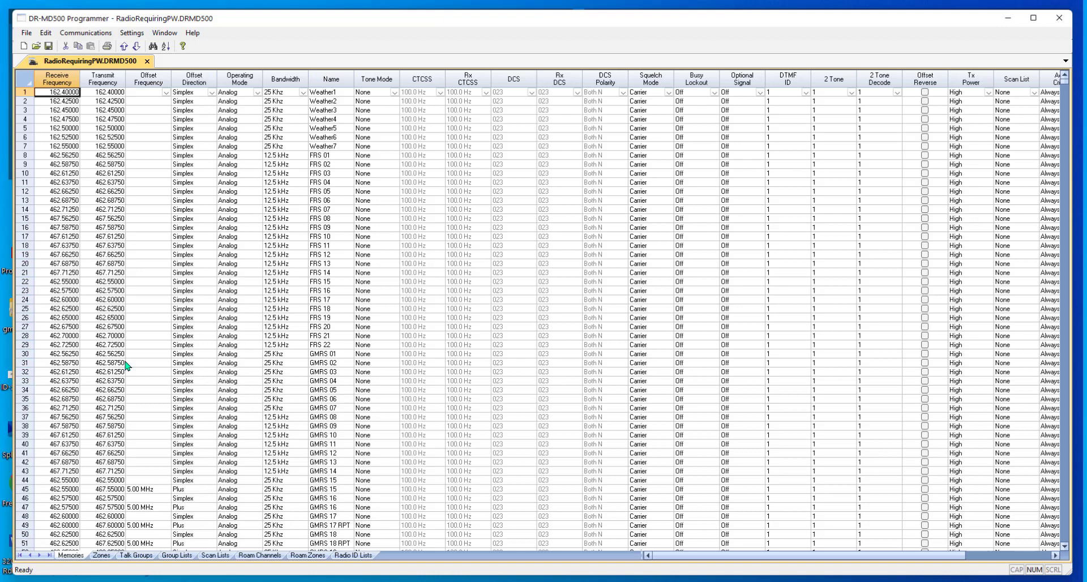
pyautogui.click(144, 557)
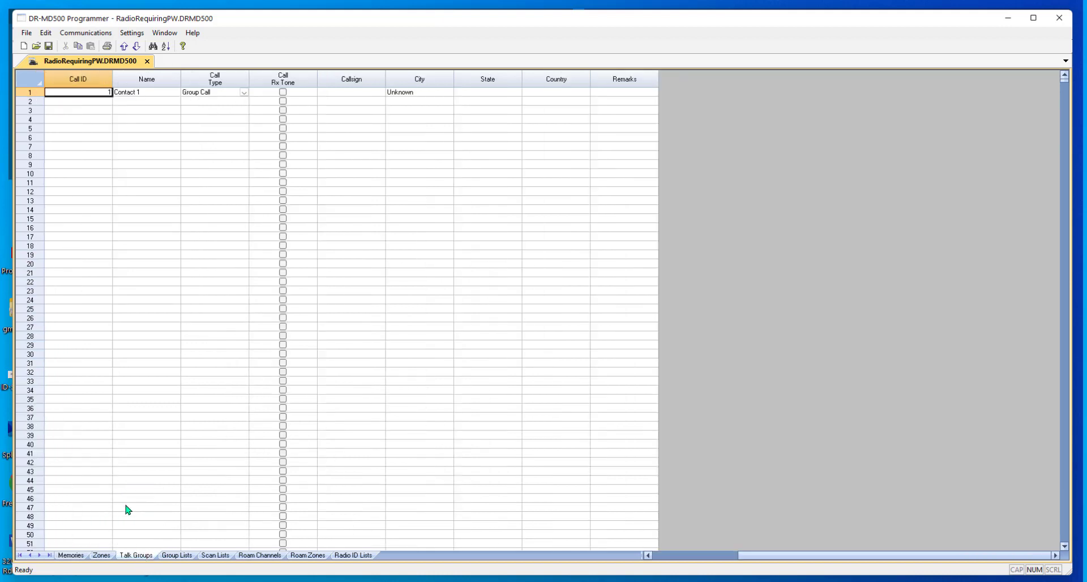
pyautogui.click(26, 35)
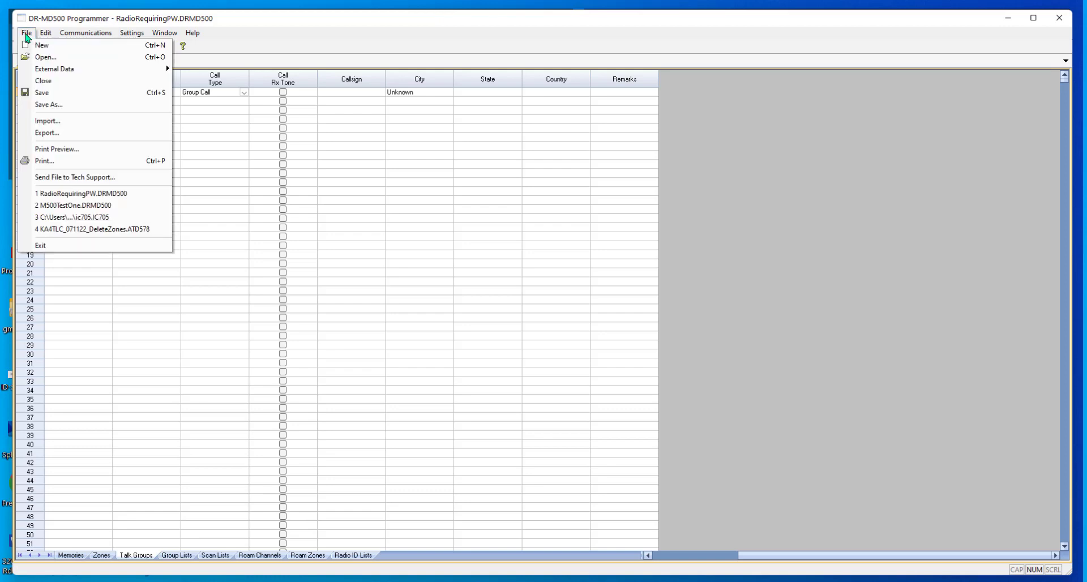
pyautogui.click(57, 123)
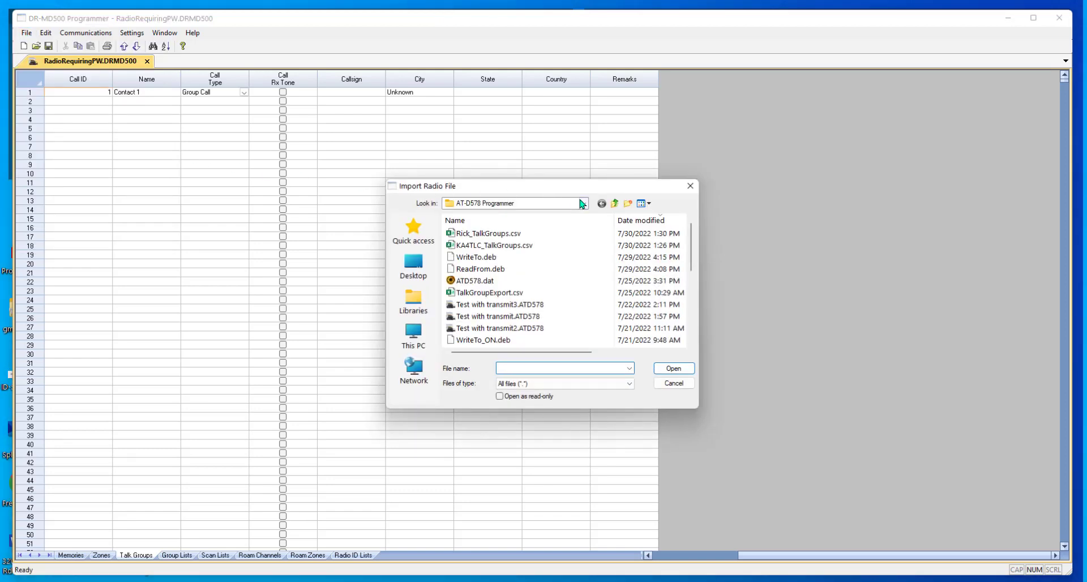
pyautogui.click(581, 204)
pyautogui.scroll(1, 586, 294)
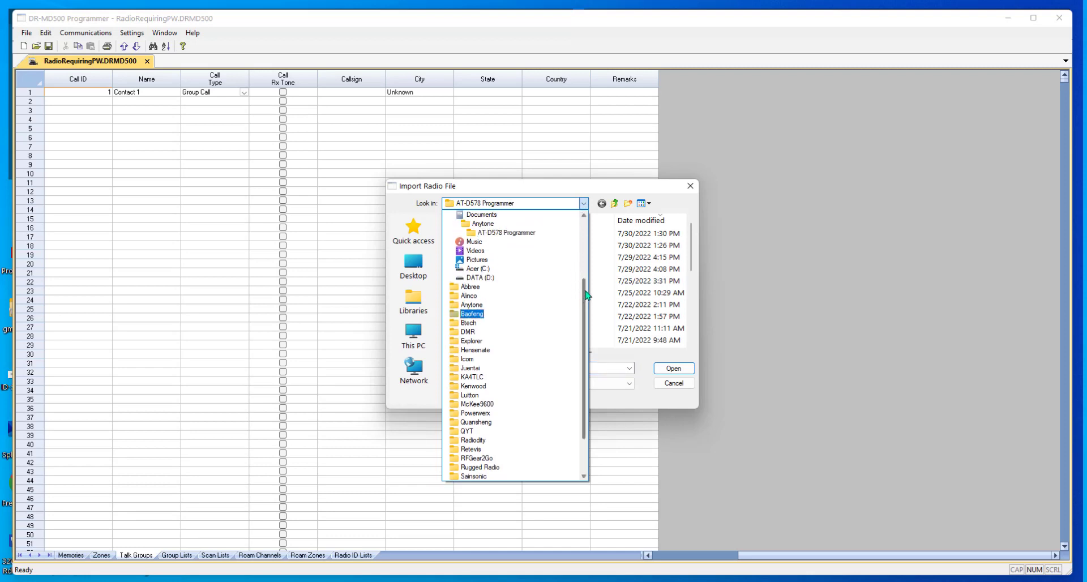
pyautogui.scroll(2, 587, 294)
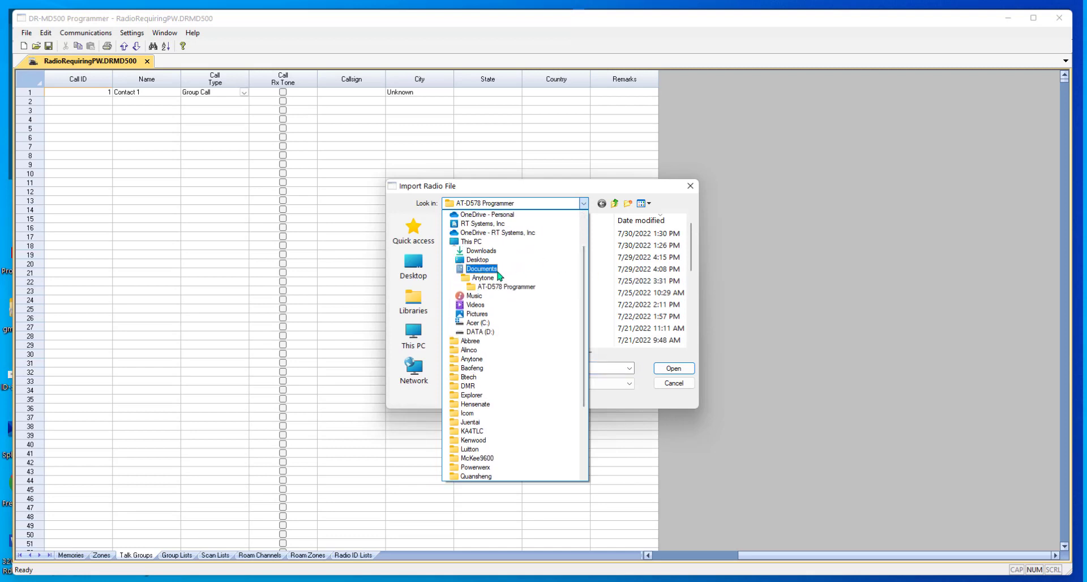
pyautogui.click(499, 287)
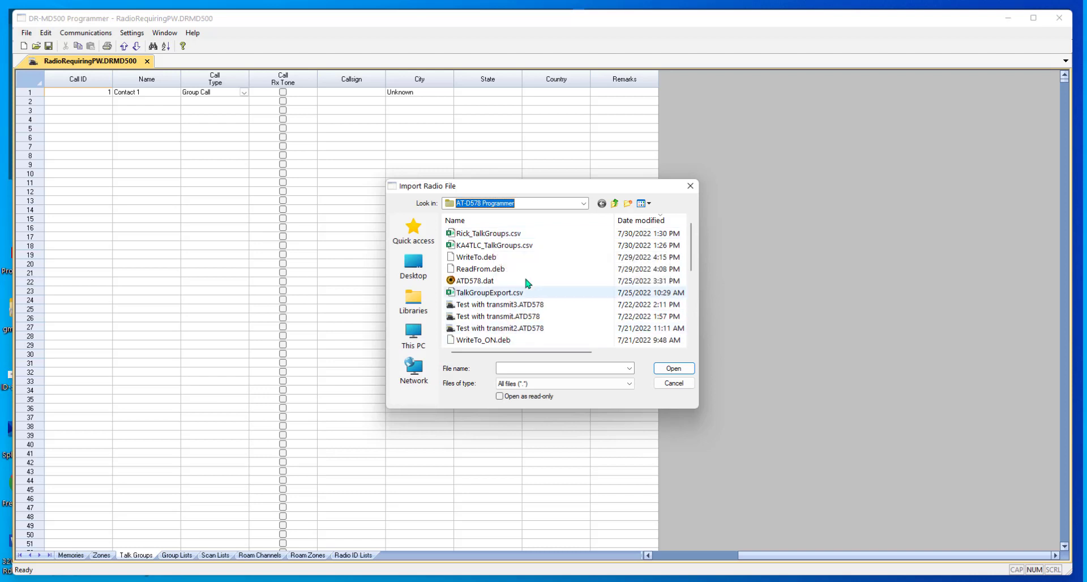
pyautogui.click(484, 236)
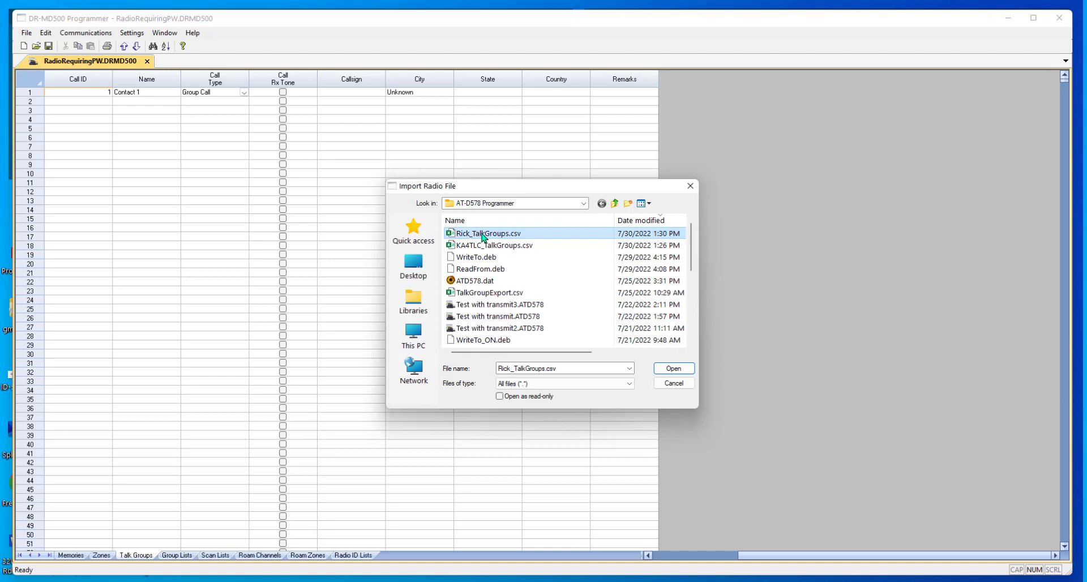
pyautogui.click(670, 368)
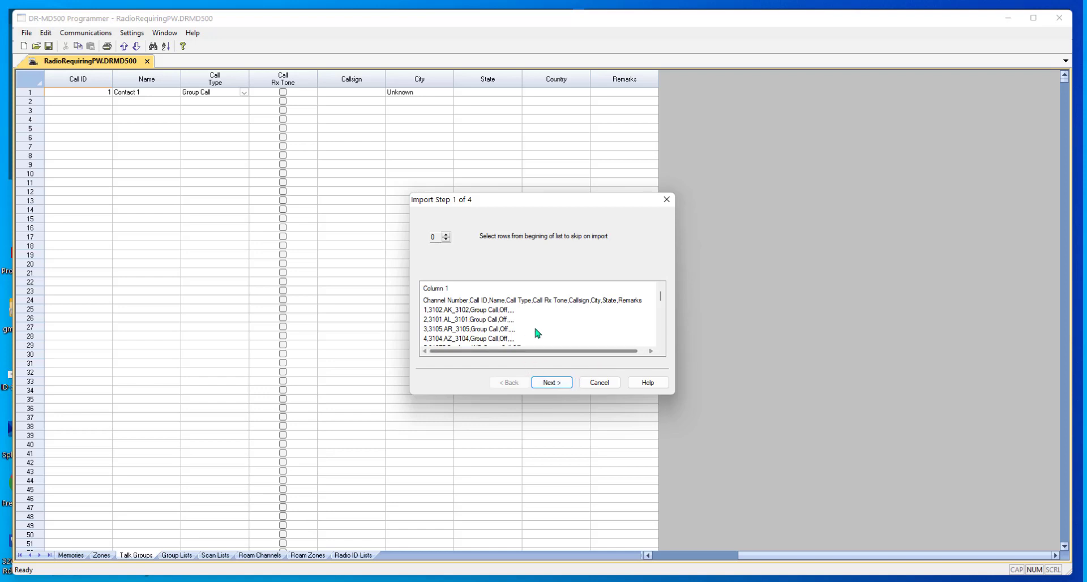
# Step: Accept 0 skipped rows for the import and use Comma as the field delimiter after comparing it with Semicolon
pyautogui.click(552, 382)
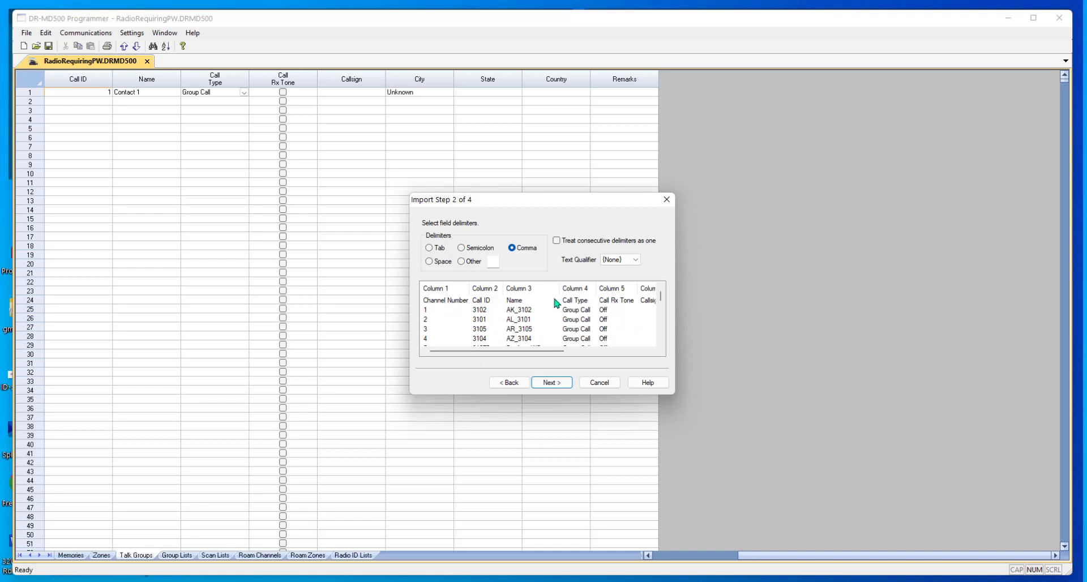
pyautogui.click(460, 247)
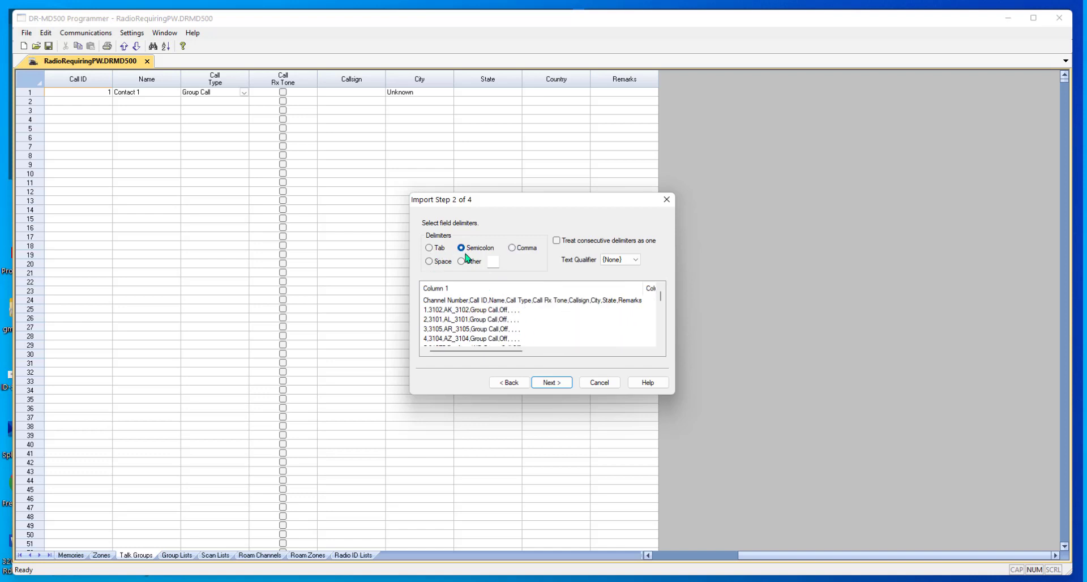
pyautogui.click(516, 249)
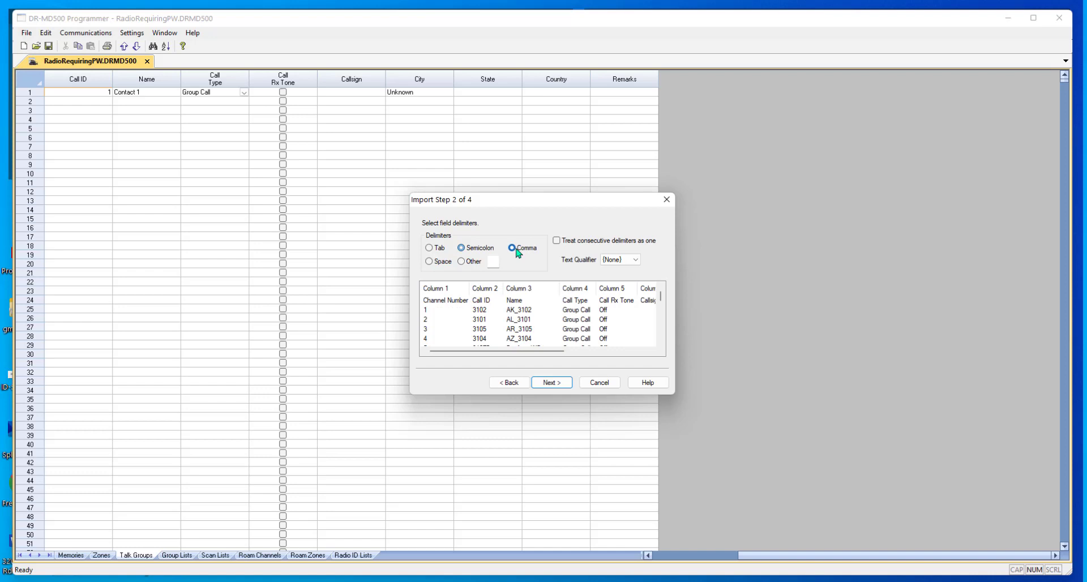
pyautogui.click(552, 384)
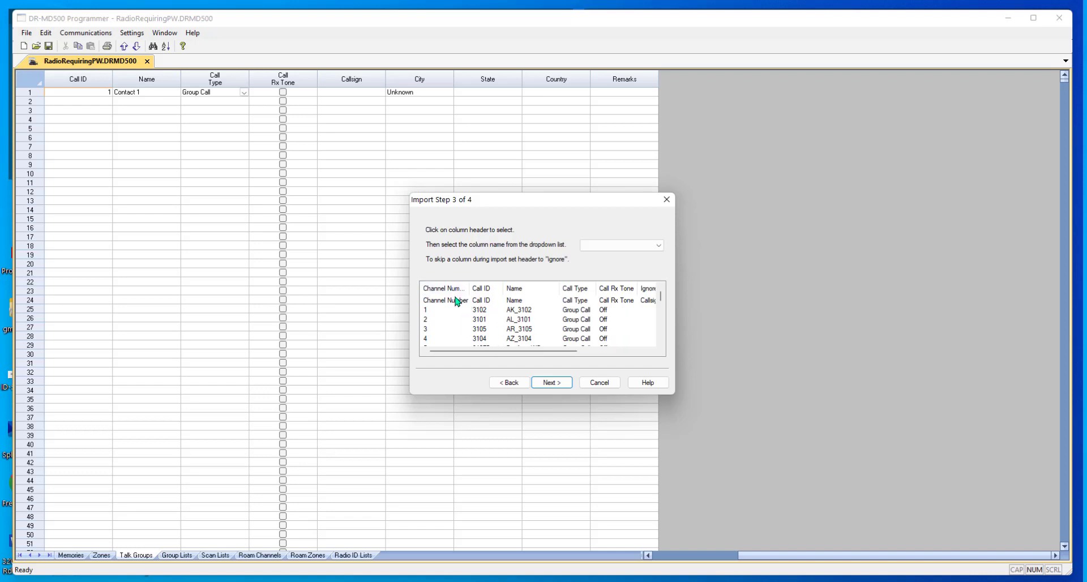
# Step: Review the available column names for the import, keep the suggested column mapping and proceed to the channel selection
pyautogui.click(658, 245)
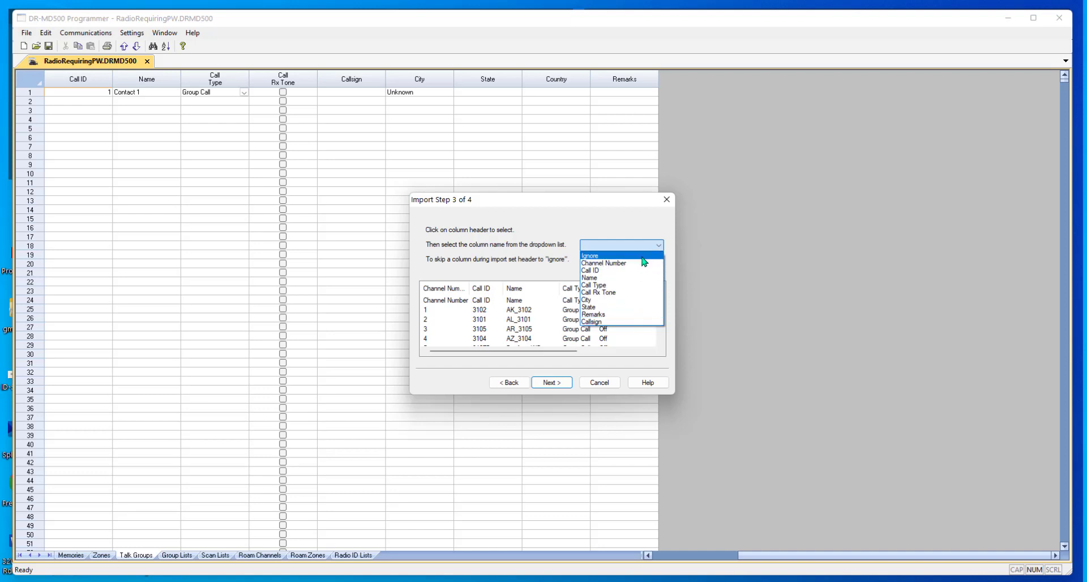
pyautogui.click(630, 230)
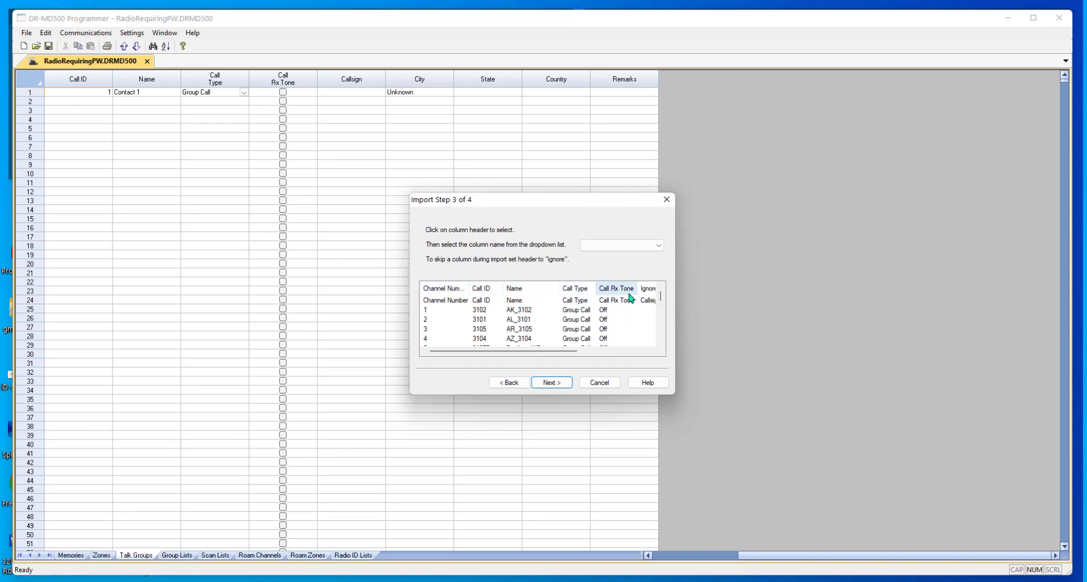
pyautogui.click(557, 383)
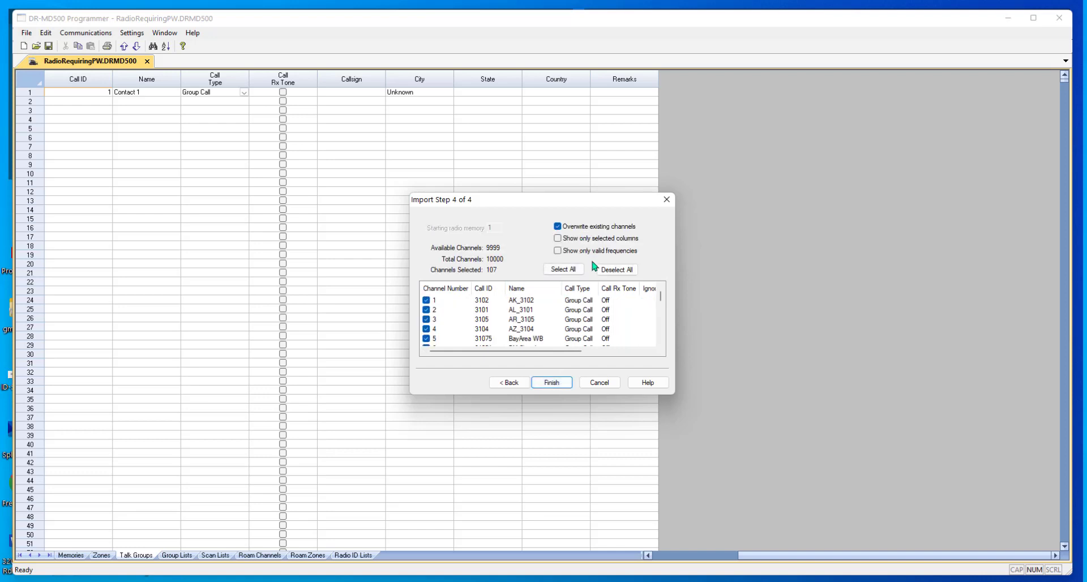
# Step: Finish the import with all channels selected and existing ones overwritten, and look through the imported talk groups list
pyautogui.click(552, 382)
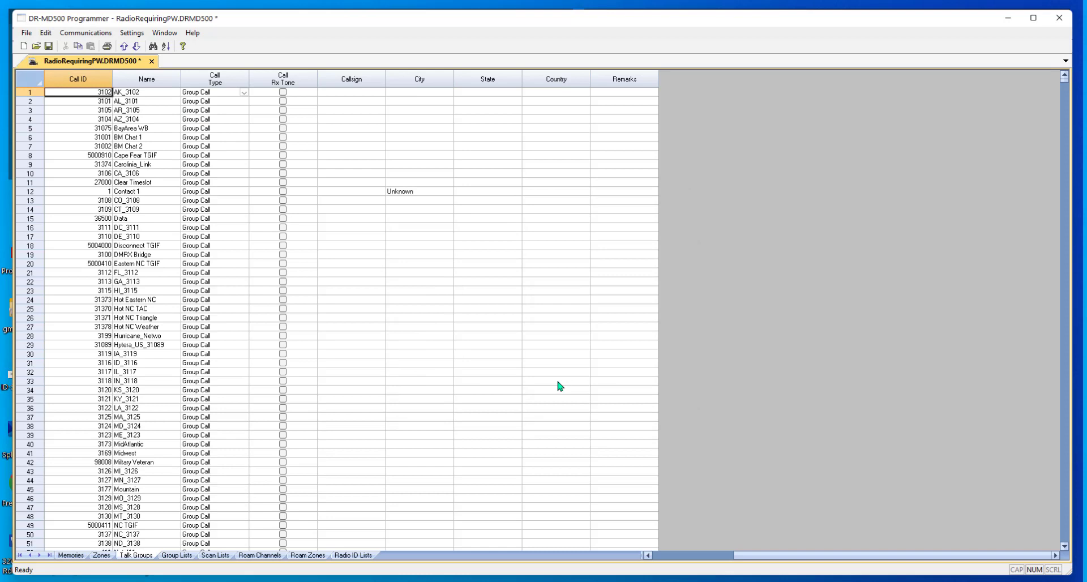
pyautogui.scroll(-9, 557, 382)
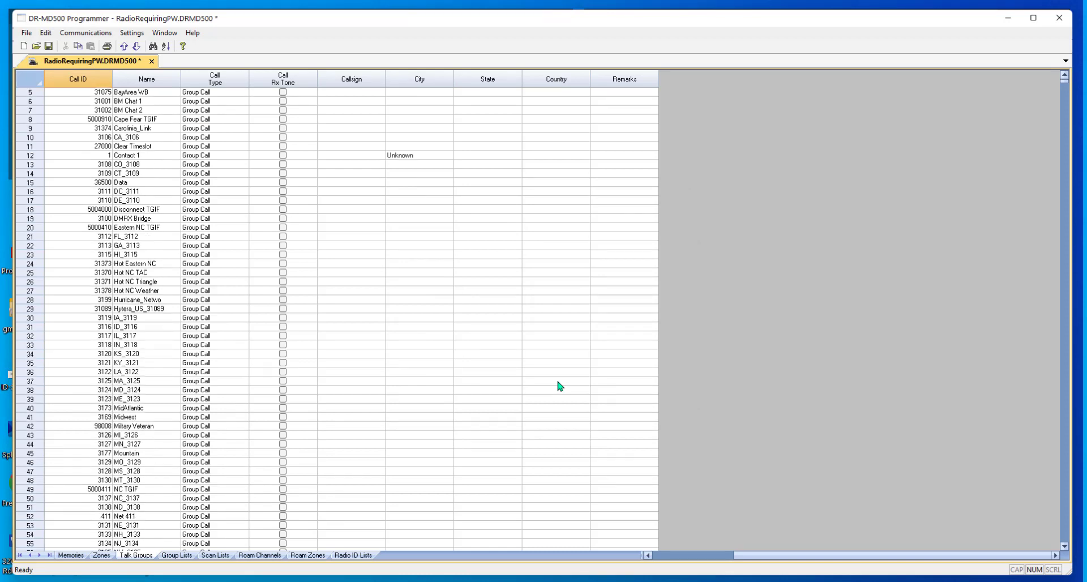
pyautogui.scroll(-11, 558, 382)
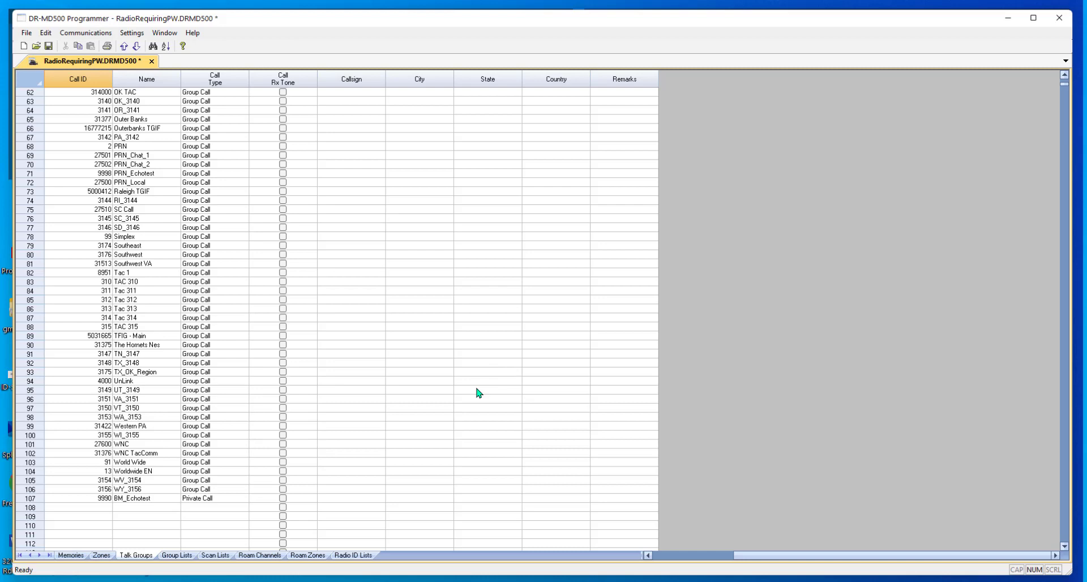
pyautogui.scroll(20, 478, 393)
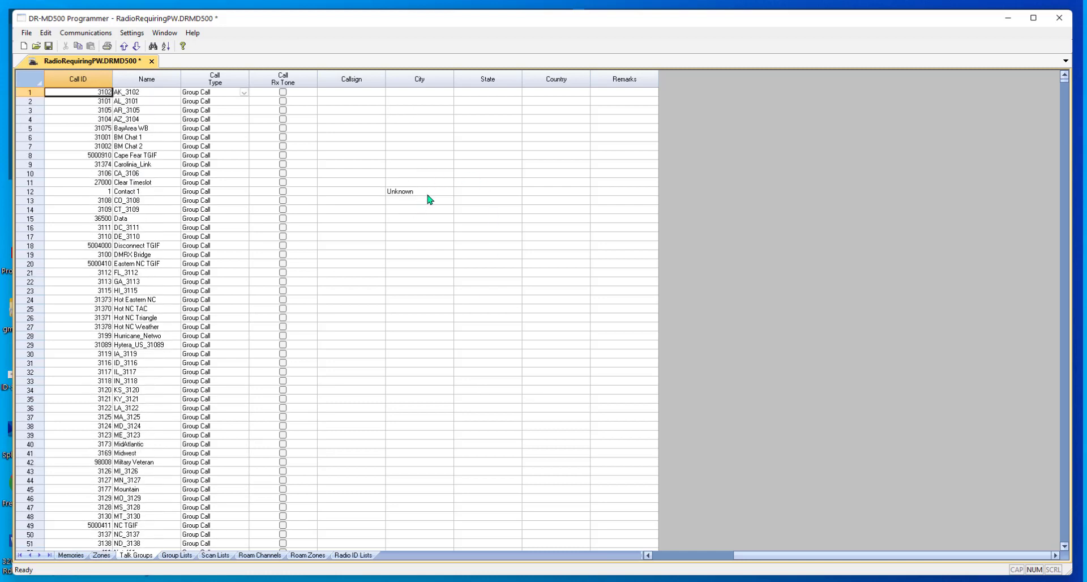
# Step: Delete the default Contact 1 entry from the Talk Groups list and save the DR-MD500 file
pyautogui.click(28, 191)
pyautogui.rightClick(28, 192)
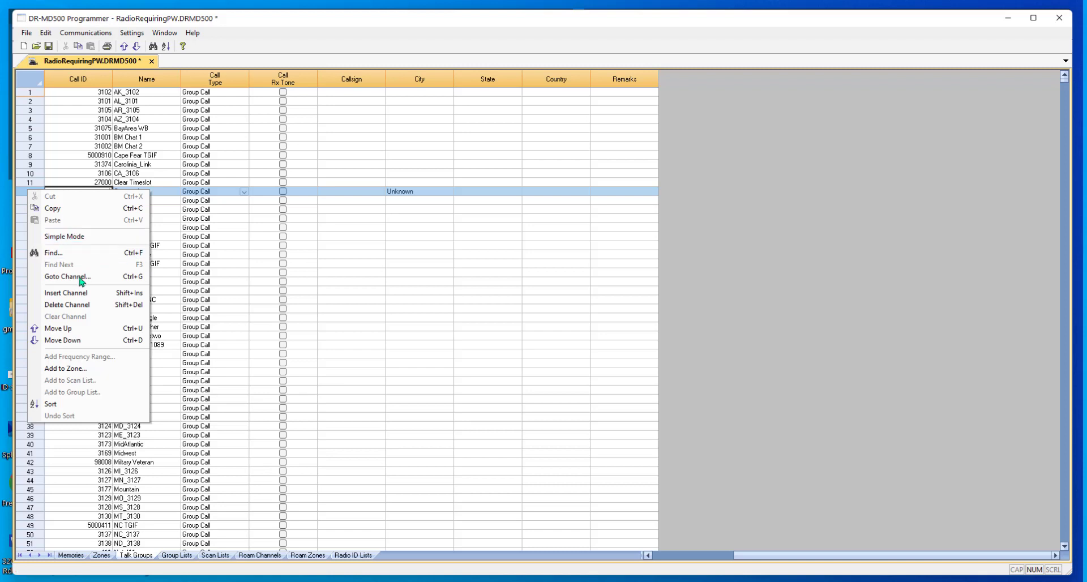
pyautogui.click(81, 305)
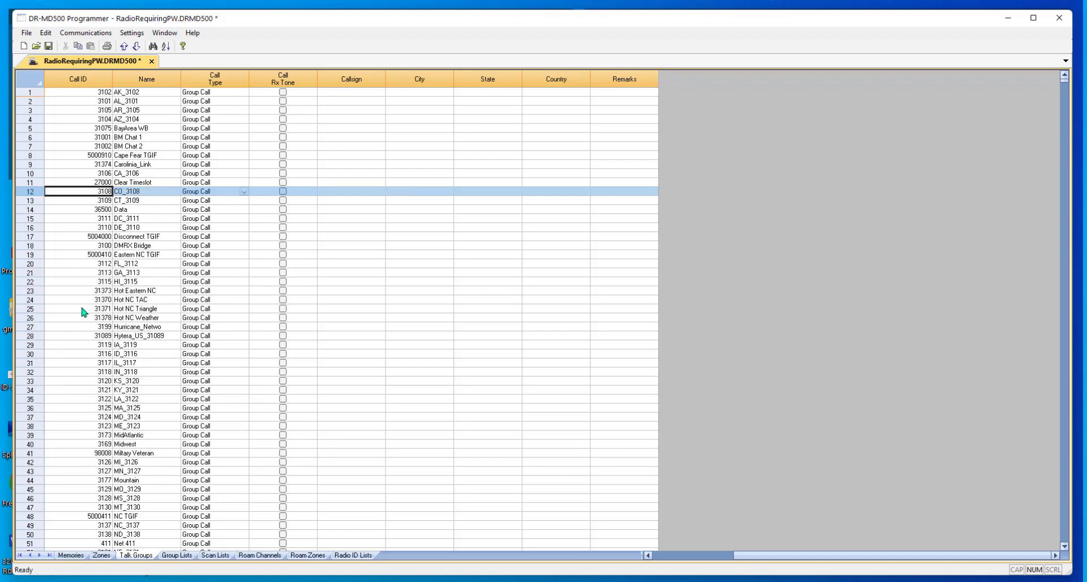
pyautogui.click(49, 47)
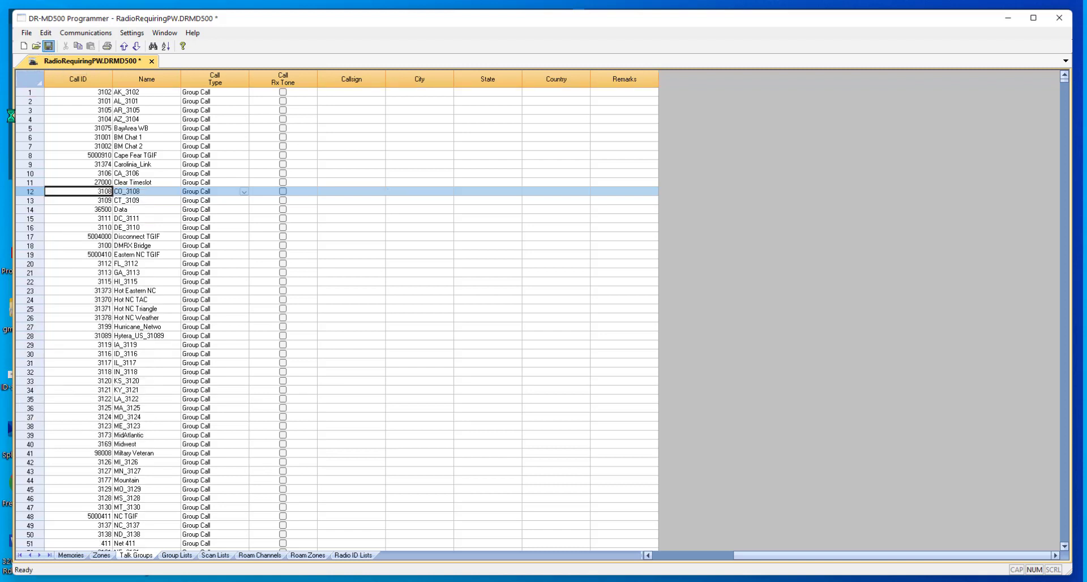